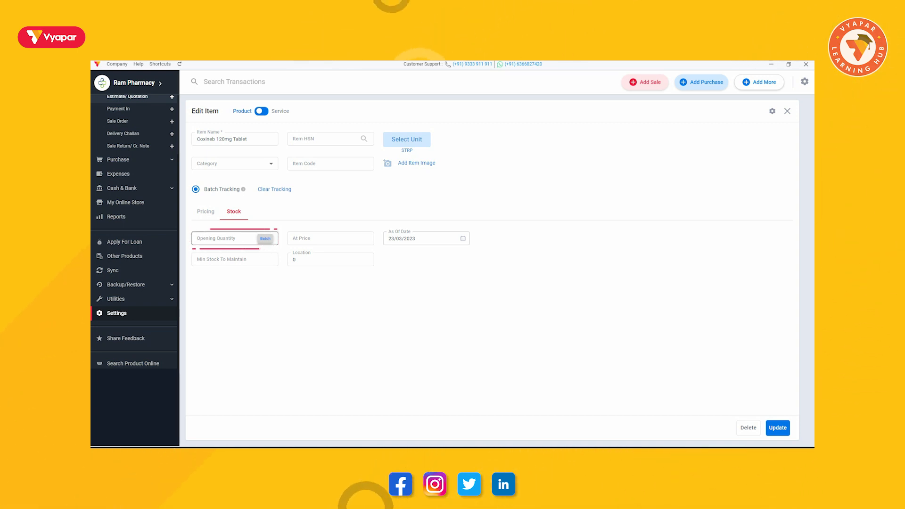
Save two opening-stock batches: A123 (MRP 500, mfg. 01/03/2023, exp. 02/2023, quantity 10) and B123 (MRP 200, mfg. 07/03/2023, exp. 12/2023, quantity 10)
left_click(265, 238)
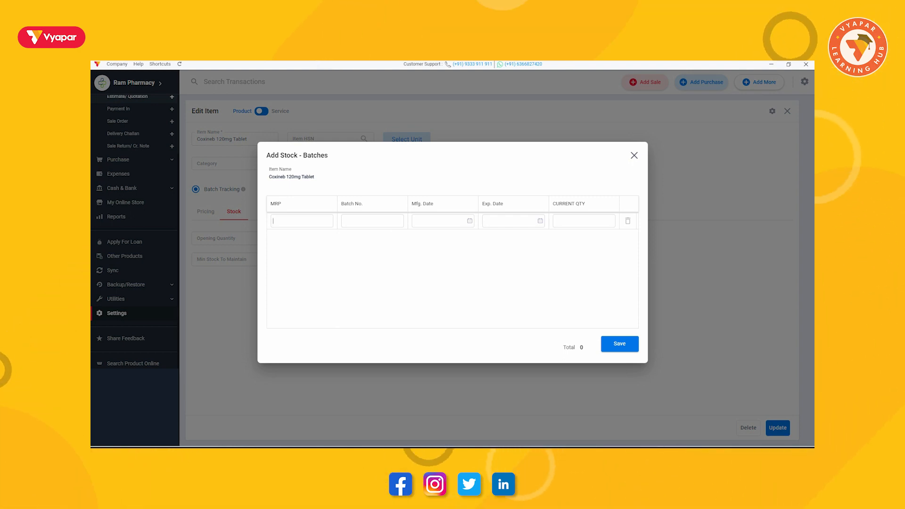
type("500")
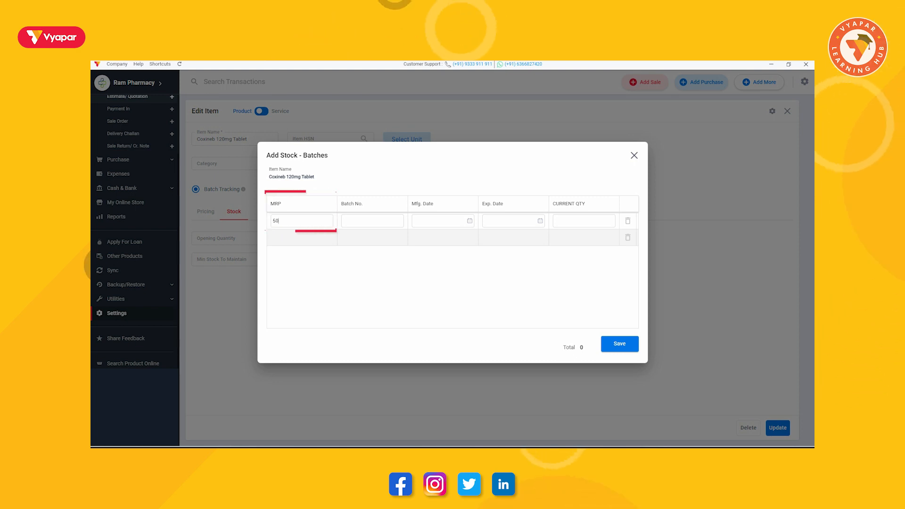
type("A123")
left_click(441, 221)
left_click(465, 261)
left_click(510, 221)
left_click(532, 247)
left_click(584, 221)
type("10")
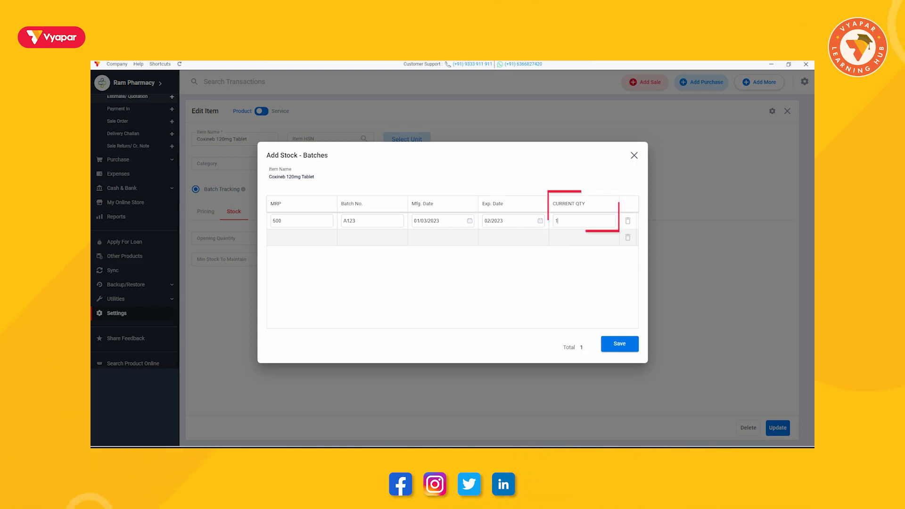
key("Tab")
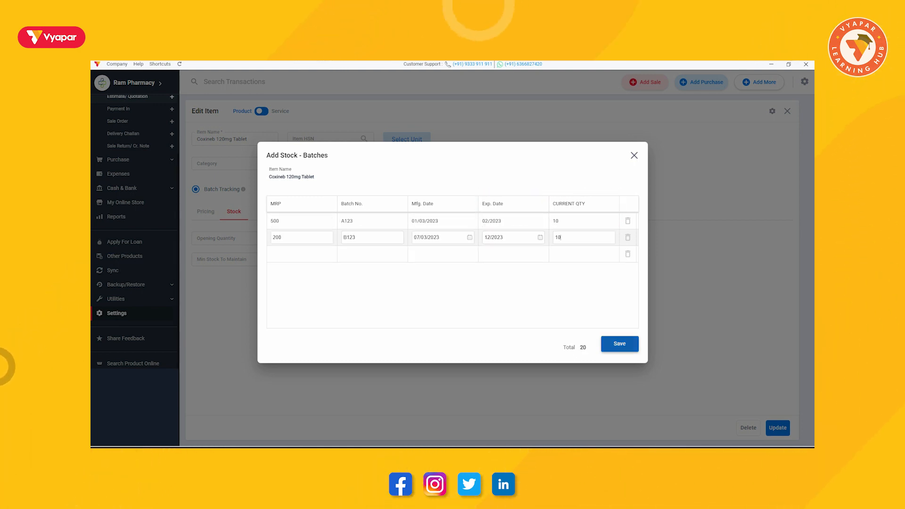
left_click(620, 345)
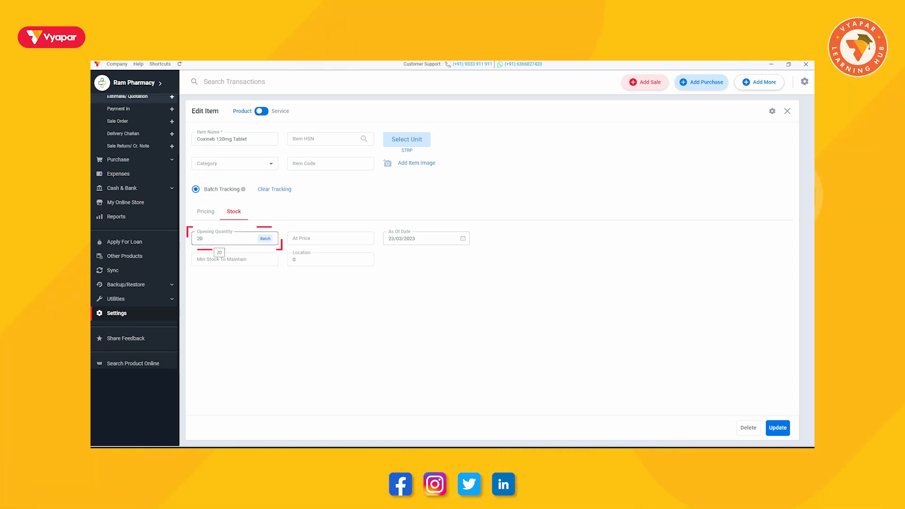
Set the opening stock price to 6000, the minimum stock to maintain to 10 and the location to "Top drawer"
left_click(330, 239)
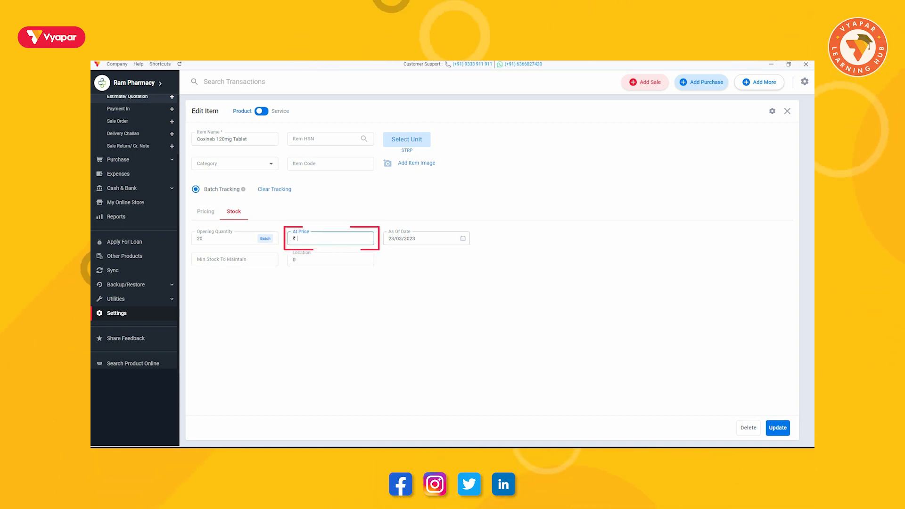
type("6000")
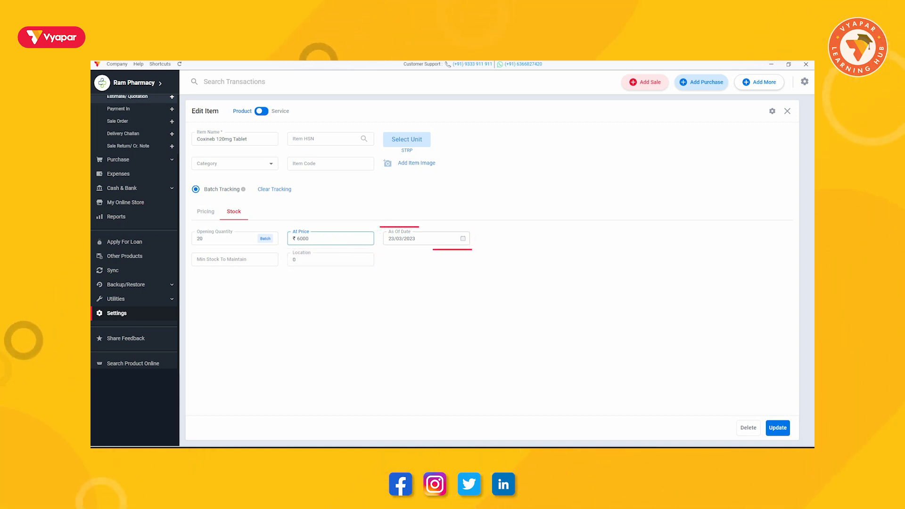
type("10")
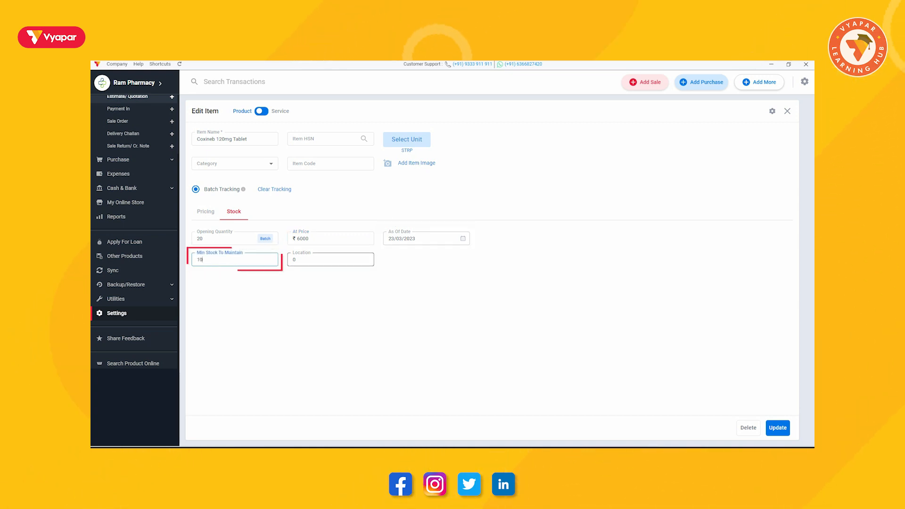
left_click(308, 260)
type("Top drawer")
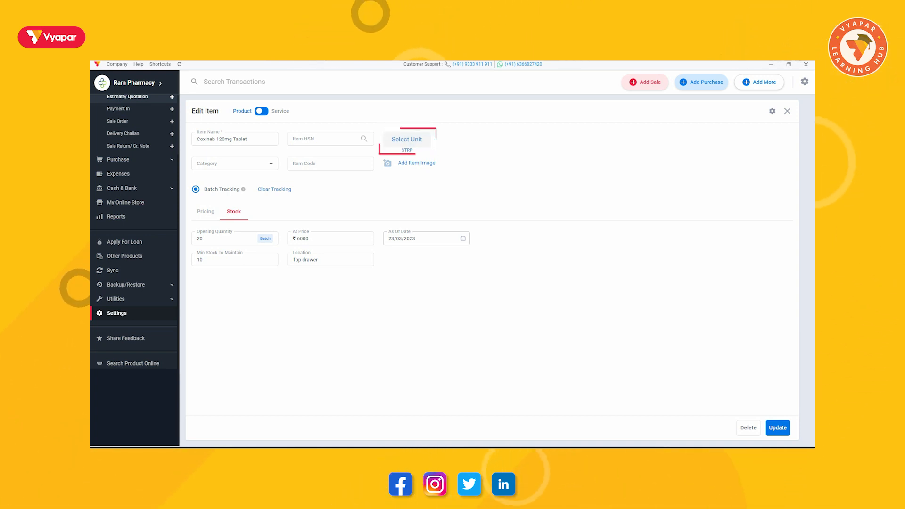
Set TABLETS (Tbs) as the secondary unit with 1 strip equal to 10 tablets, and update the item
left_click(407, 139)
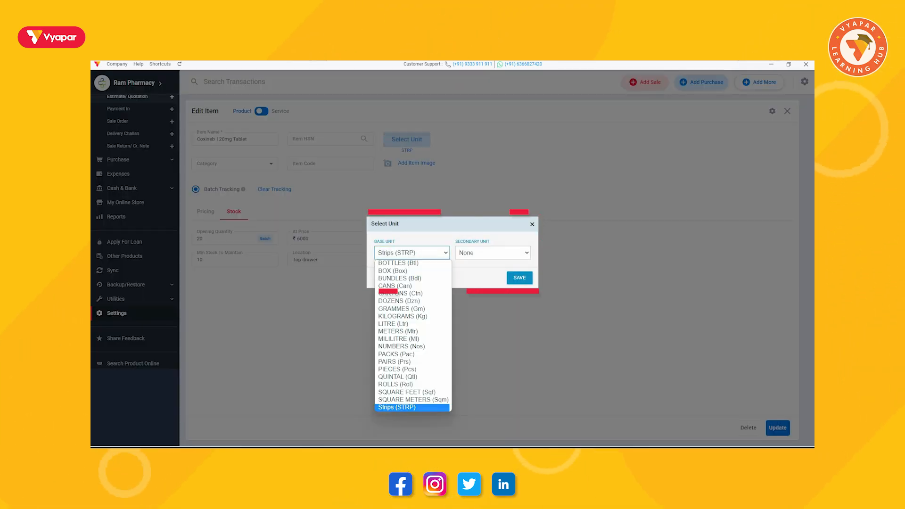
left_click(493, 253)
key("t")
key("Return")
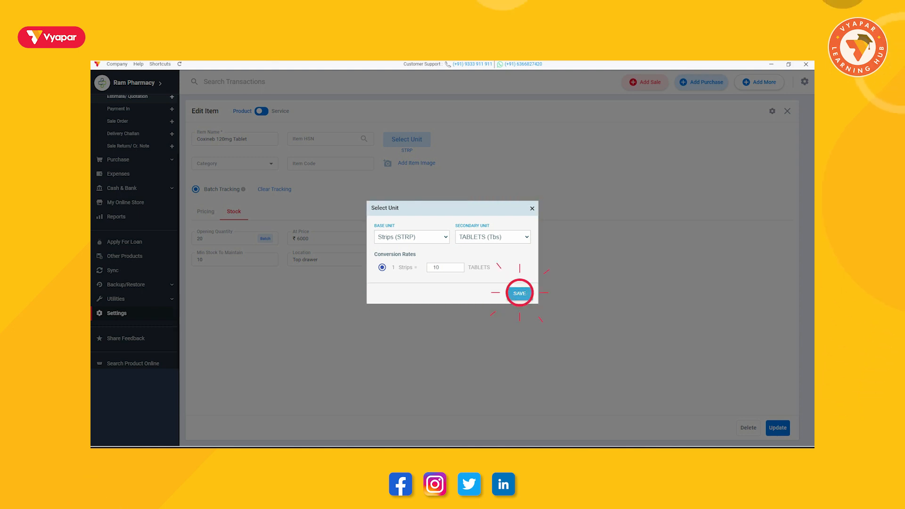
left_click(519, 293)
left_click(778, 428)
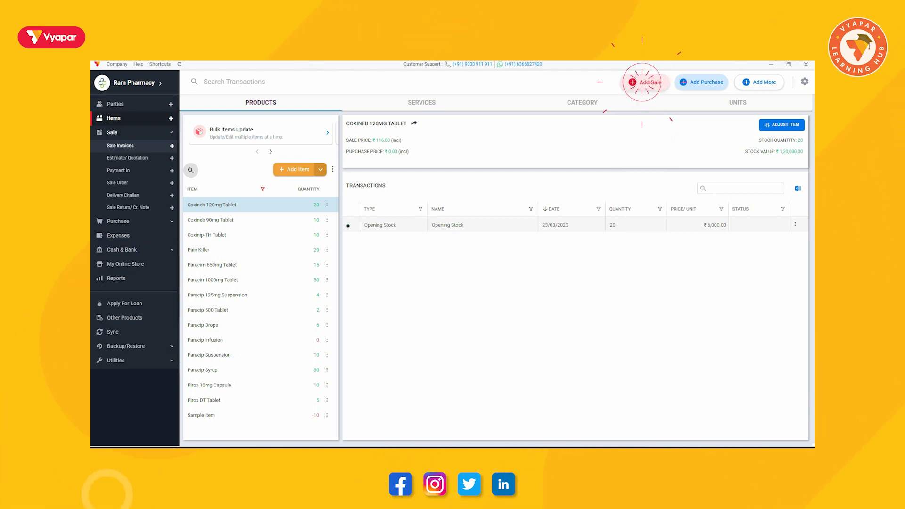
Start a new sale invoice and choose the second listed customer
left_click(646, 82)
left_click(143, 122)
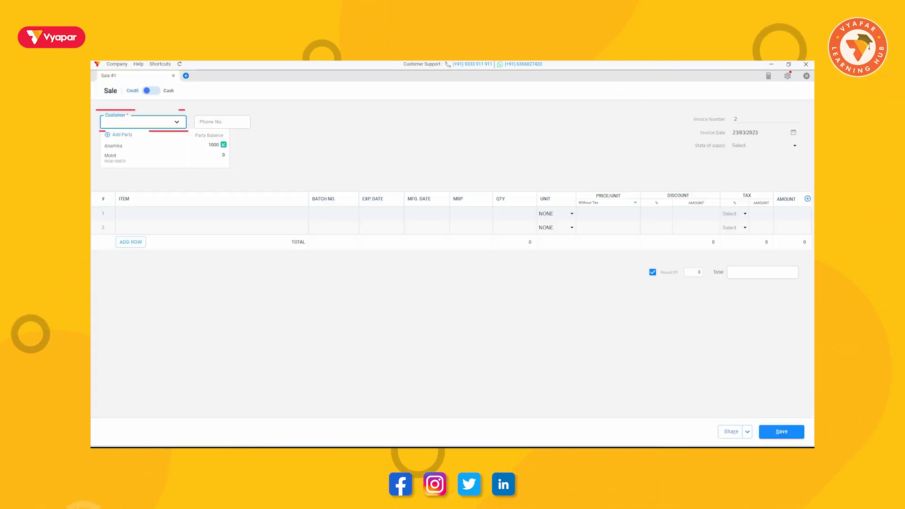
left_click(152, 158)
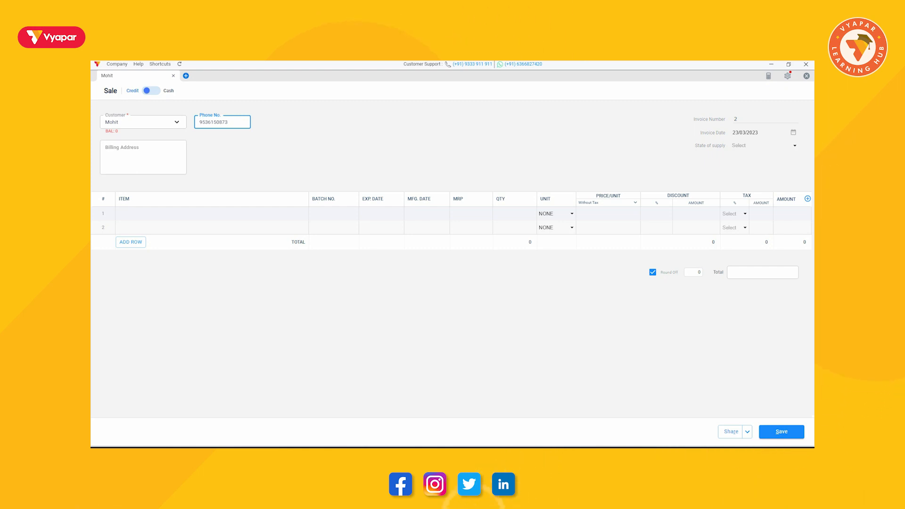
Add Coxineb 120mg Tablet to the invoice with 10 tablets (Tbs) from batch A123 and 10 strips from batch B123
left_click(154, 213)
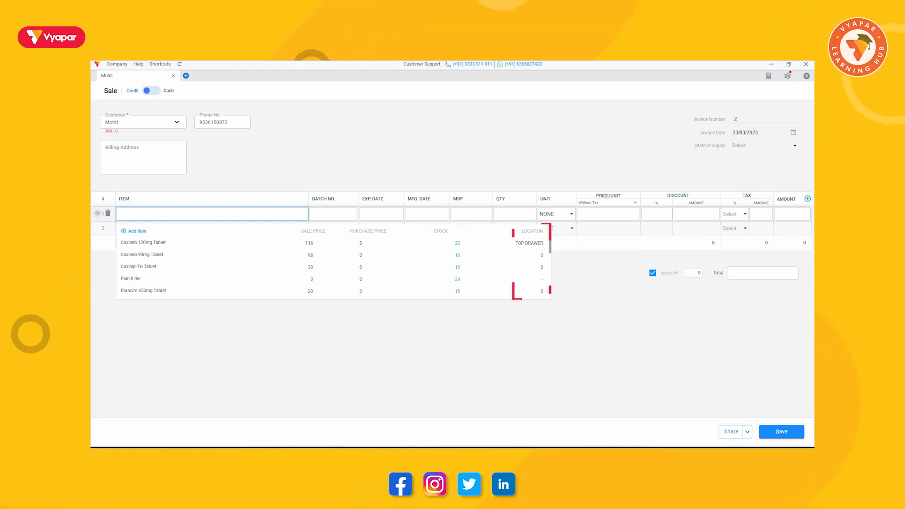
left_click(169, 242)
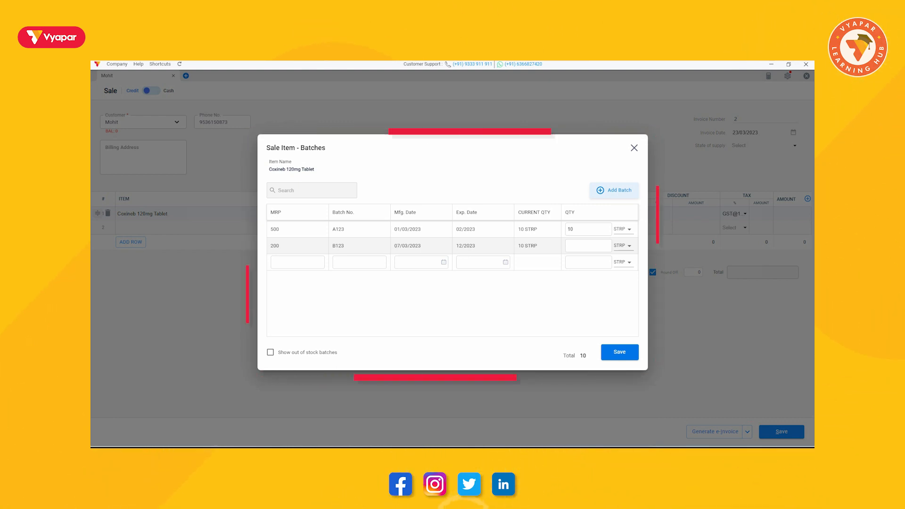
left_click(624, 229)
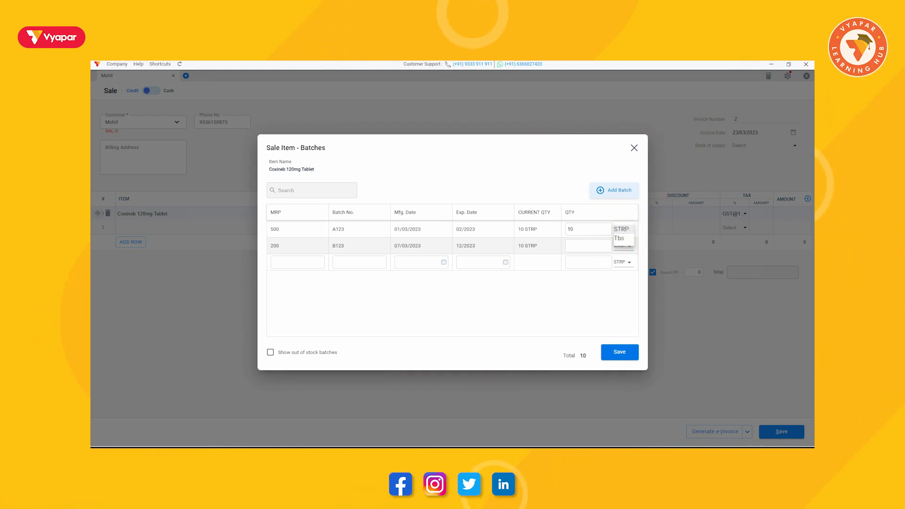
left_click(620, 238)
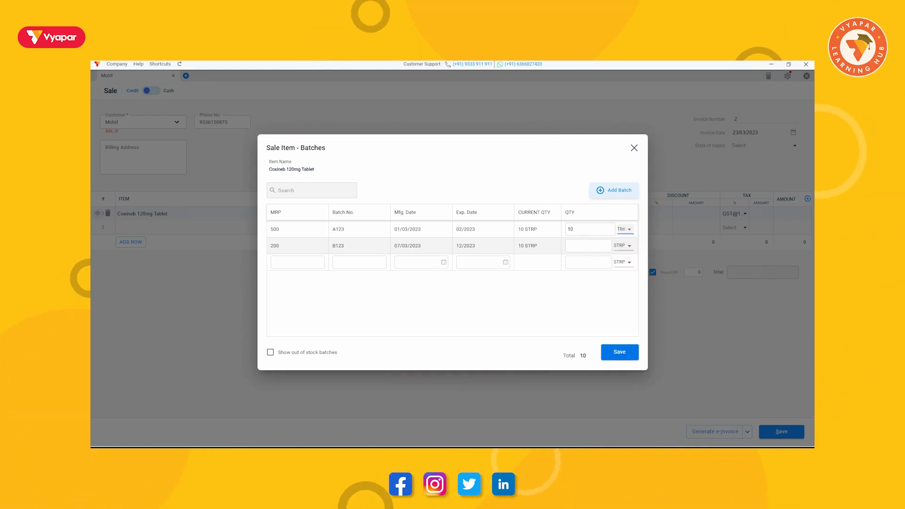
left_click(619, 352)
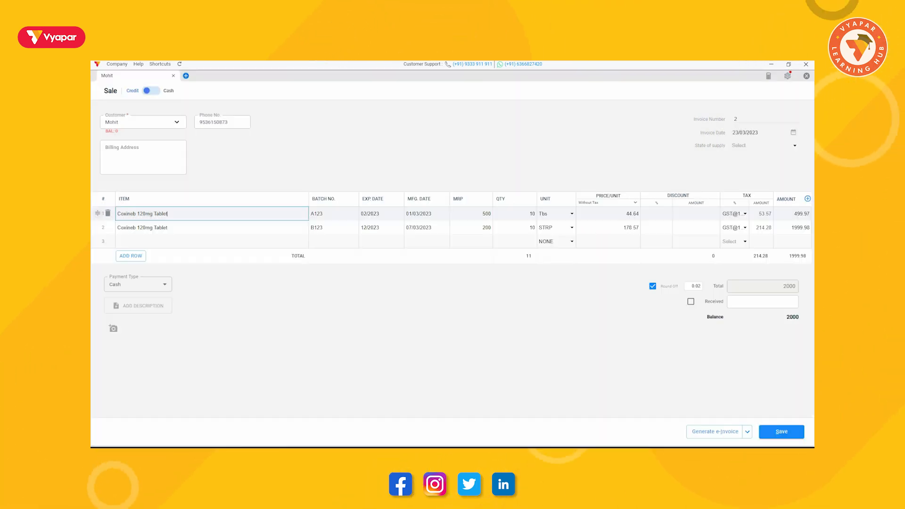
Mark the full invoice amount of 2500 as received and save the sale
key("Escape")
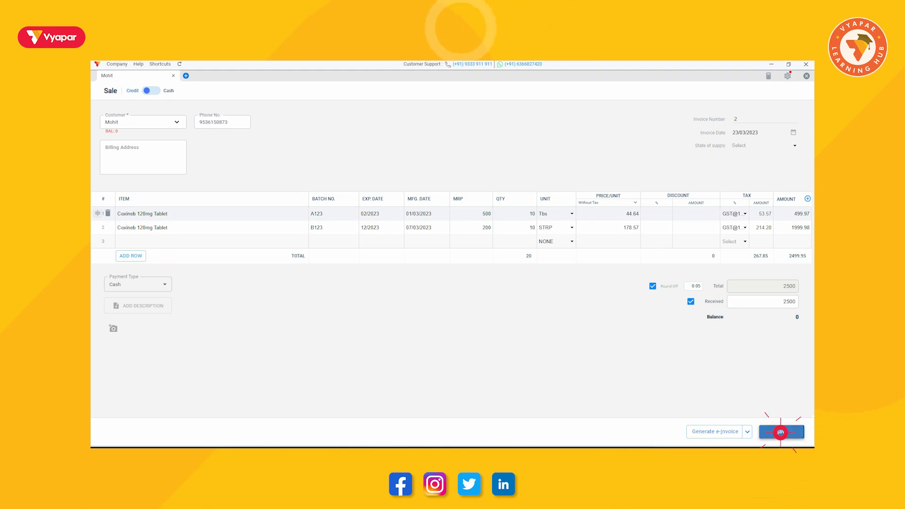
key("ctrl+s")
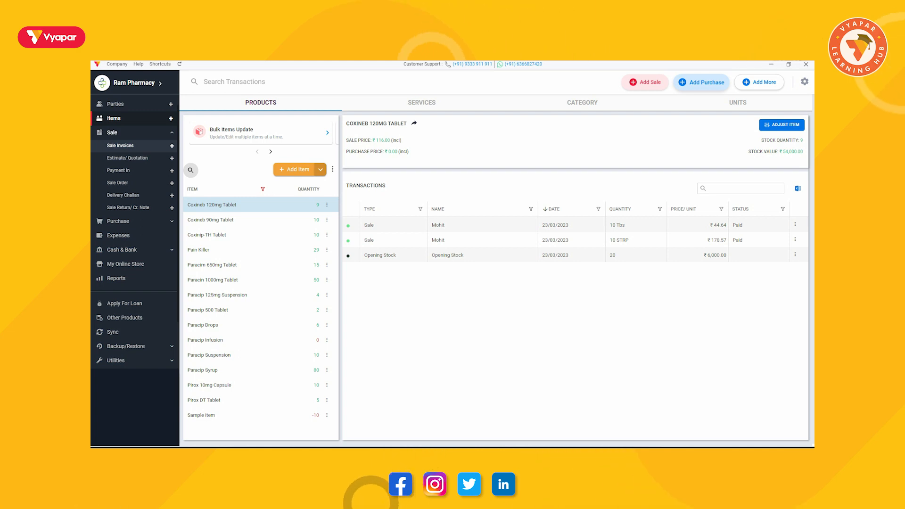
Start a new purchase bill for the first listed party and add Coxineb 120mg Tablet as the item
left_click(704, 83)
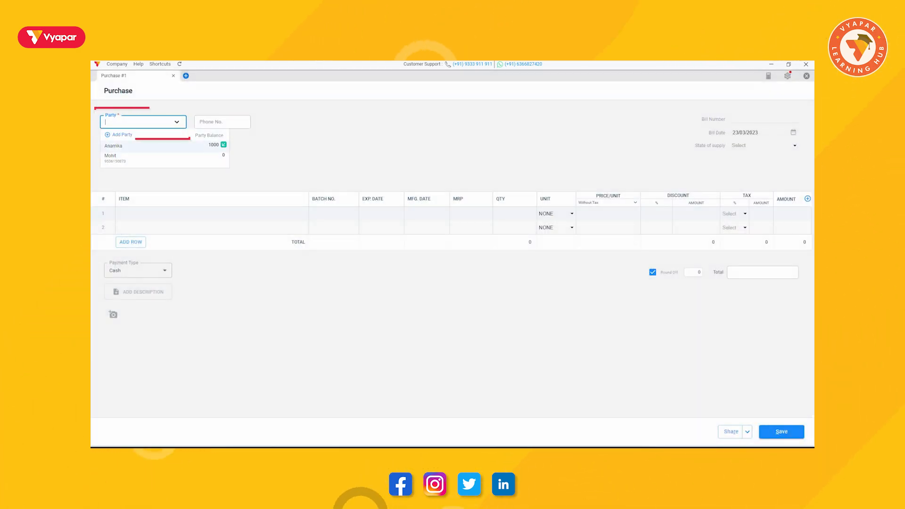
left_click(149, 215)
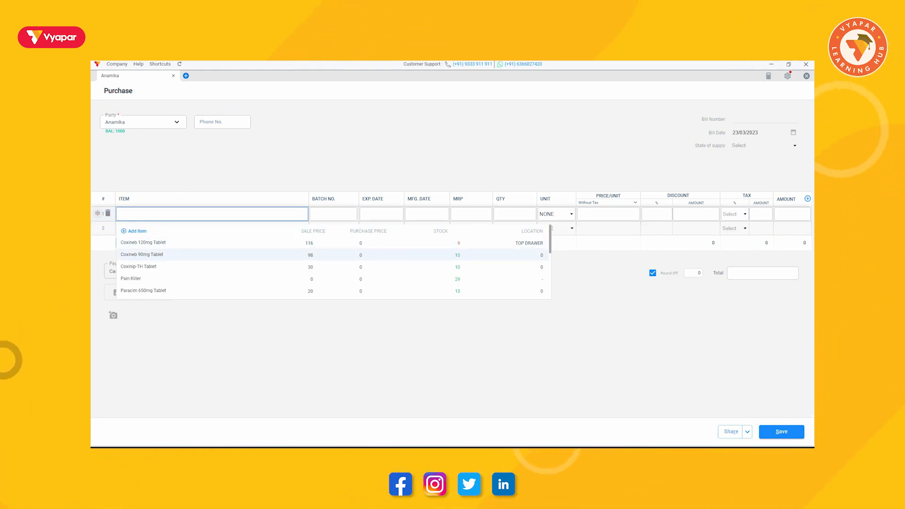
left_click(162, 241)
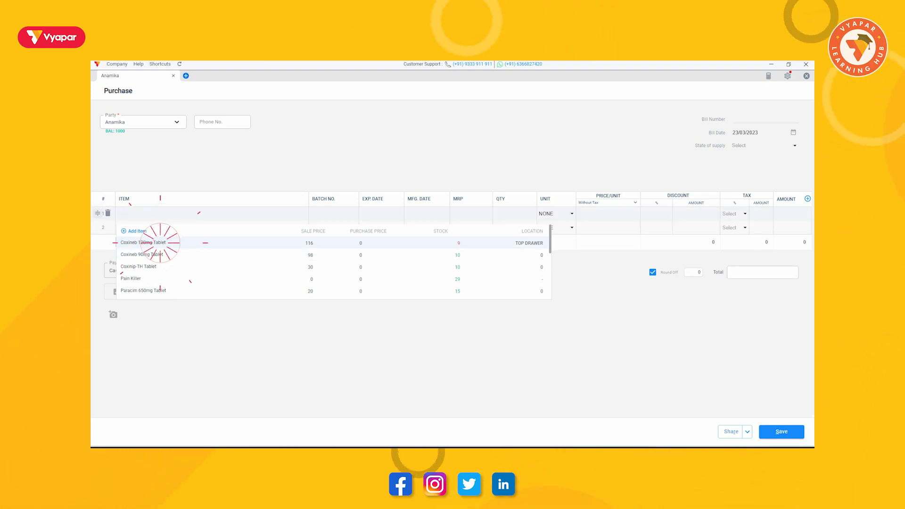
Add 20 strips as new batch c123 with MRP 600, manufacturing date 01/03/2023 and expiry 08/2023, and save the batch entry
type("600")
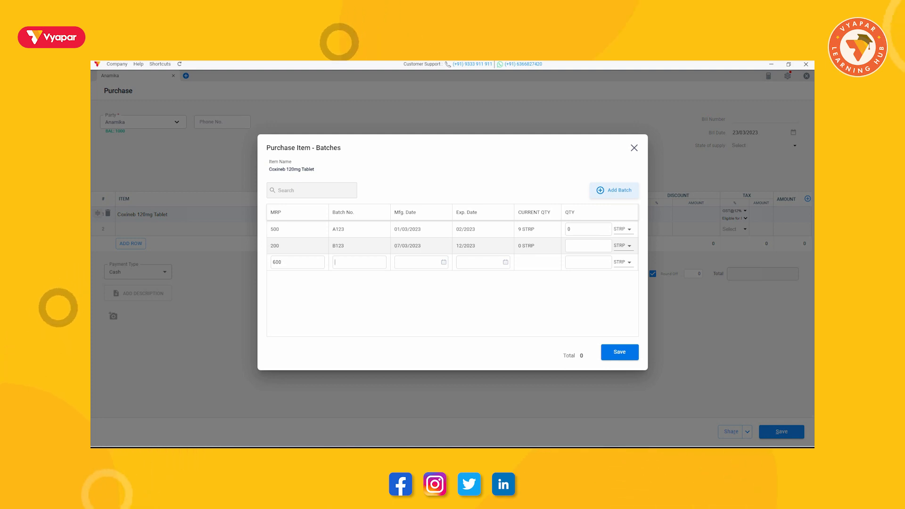
key("Tab")
type("c123")
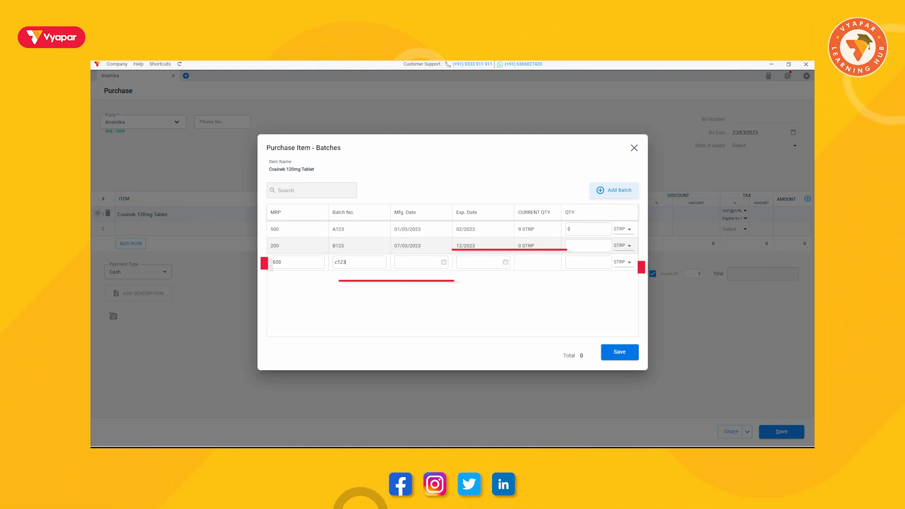
key("Tab")
left_click(447, 302)
left_click(481, 262)
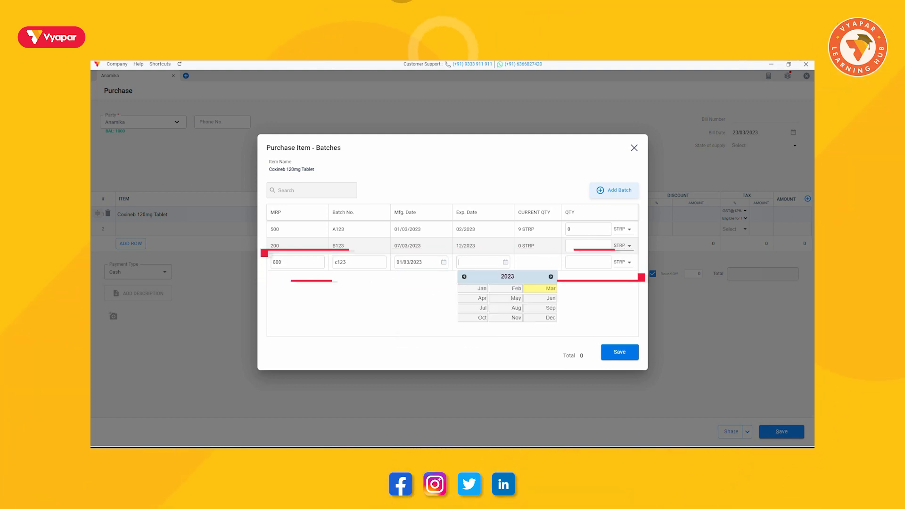
left_click(506, 309)
left_click(589, 263)
type("20")
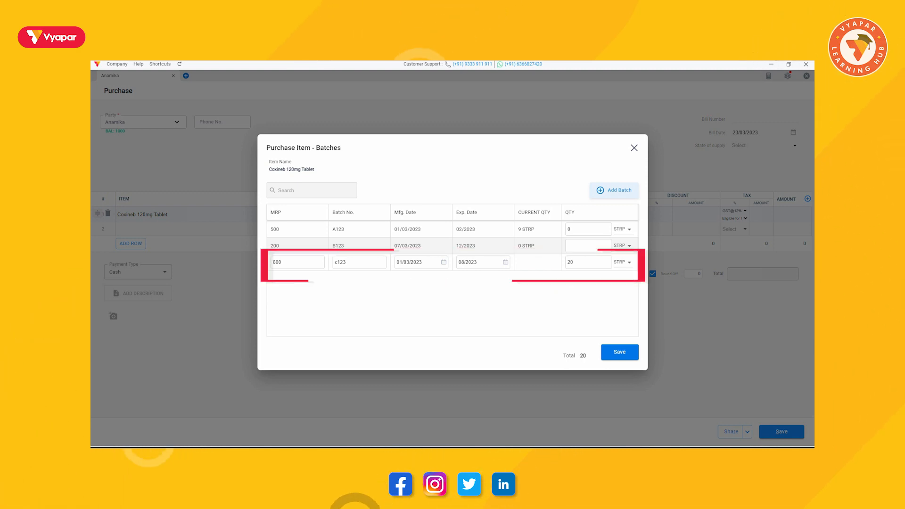
left_click(622, 262)
left_click(620, 352)
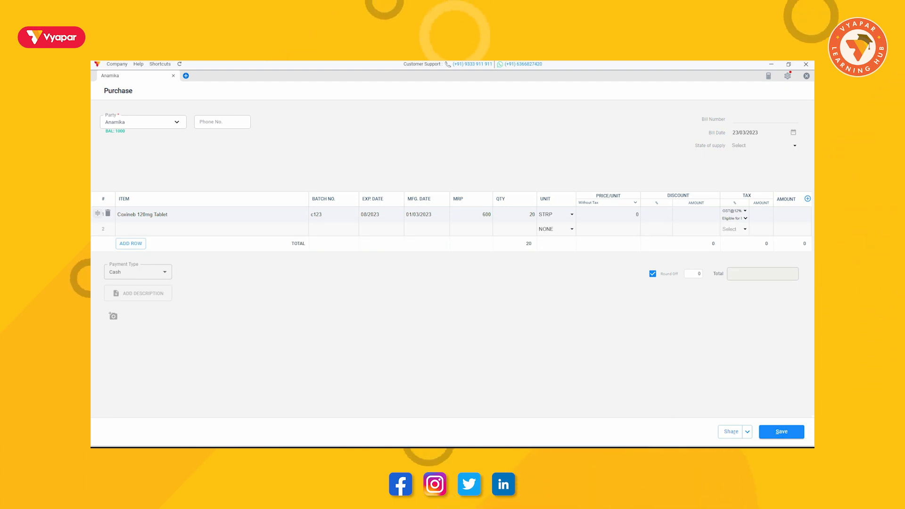
Set the purchase price per unit to 50, mark the bill as fully paid and save it
left_click(608, 215)
type("50")
left_click(700, 289)
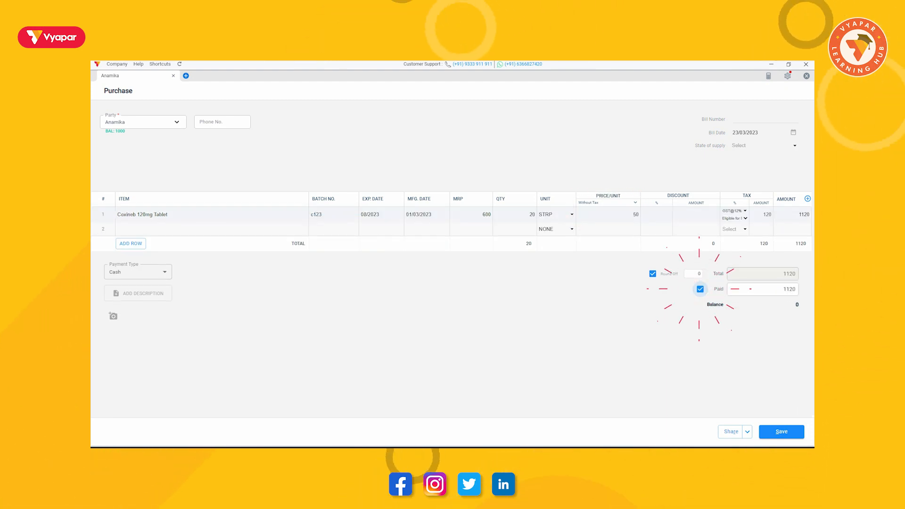
left_click(781, 432)
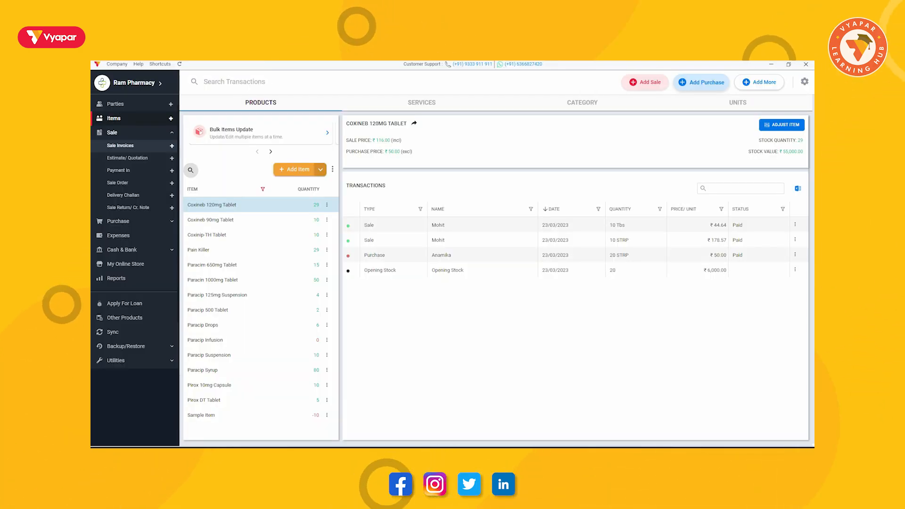
Open the Item Batch Report and filter it by Coxineb 120mg Tablet
left_click(116, 263)
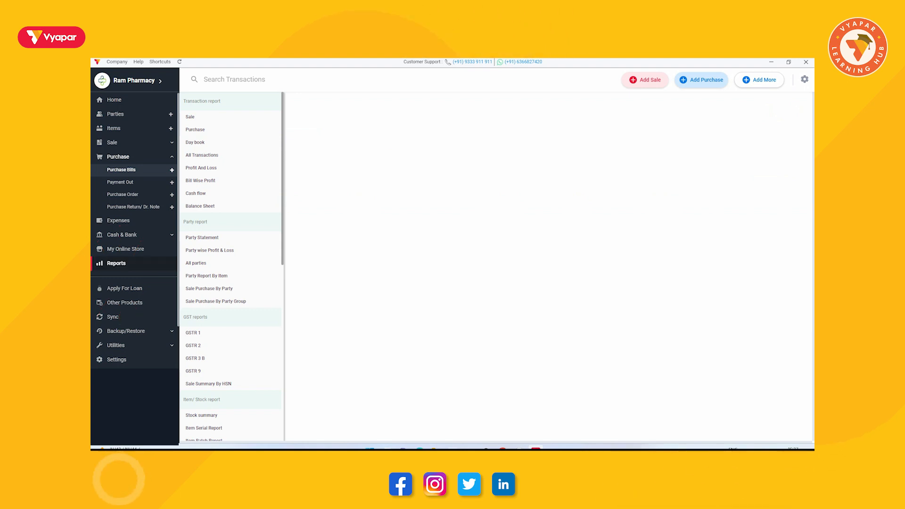
scroll(231, 267, "down", 5)
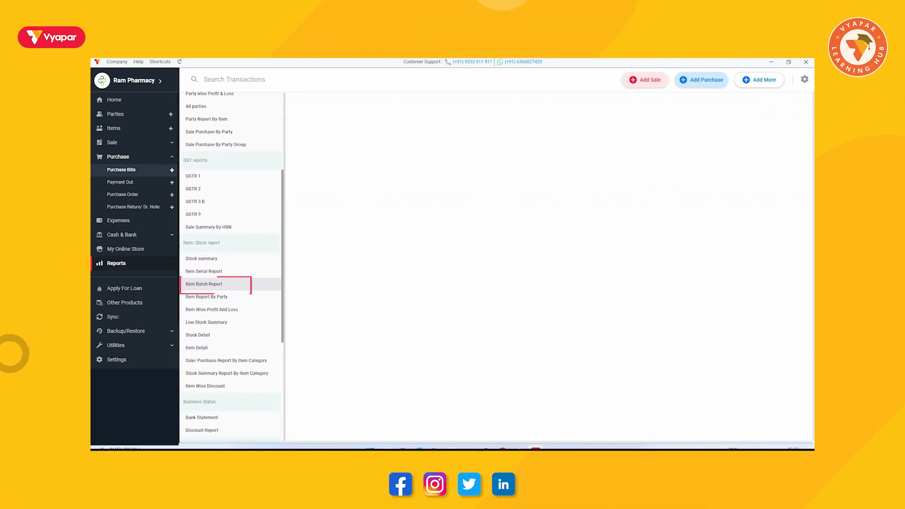
left_click(206, 284)
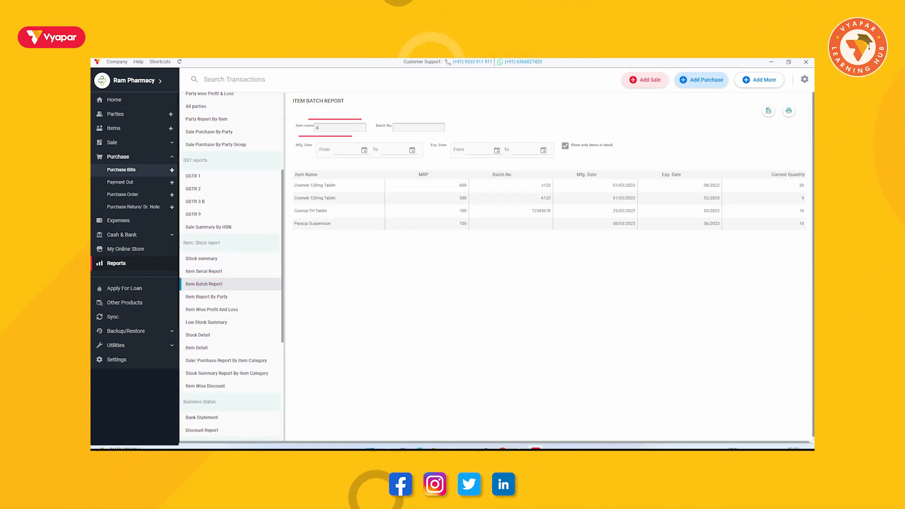
key("Down")
key("Return")
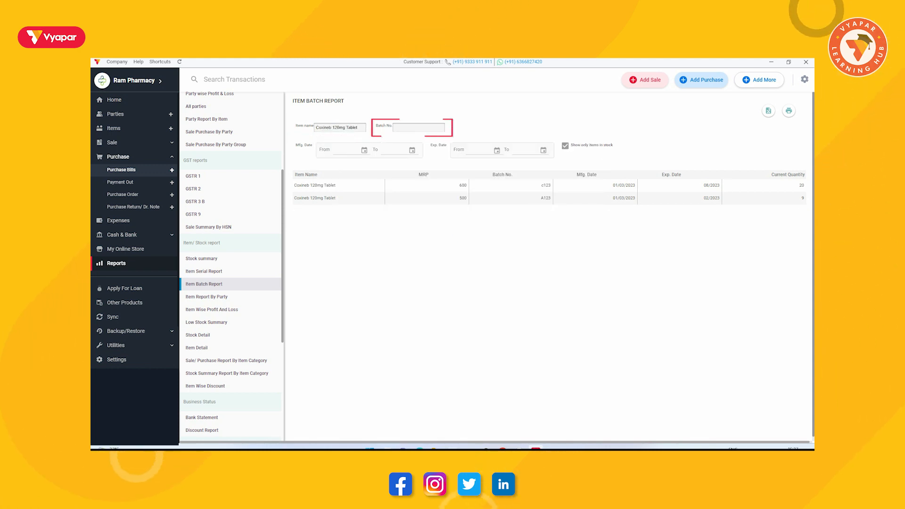
Filter the batch report to manufacturing dates from 01/03/2023 and open the expiry end date for entry
left_click(350, 149)
left_click(385, 188)
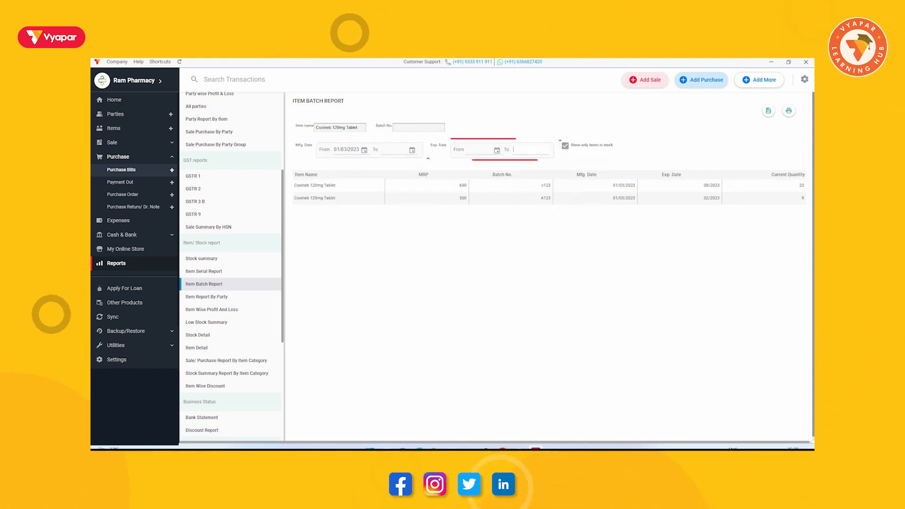
left_click(530, 150)
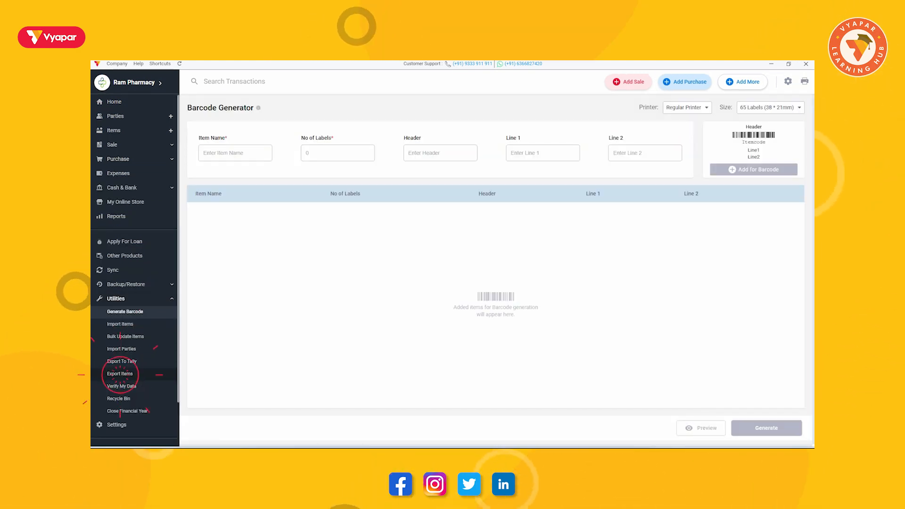
Open the utility for exporting items
left_click(120, 374)
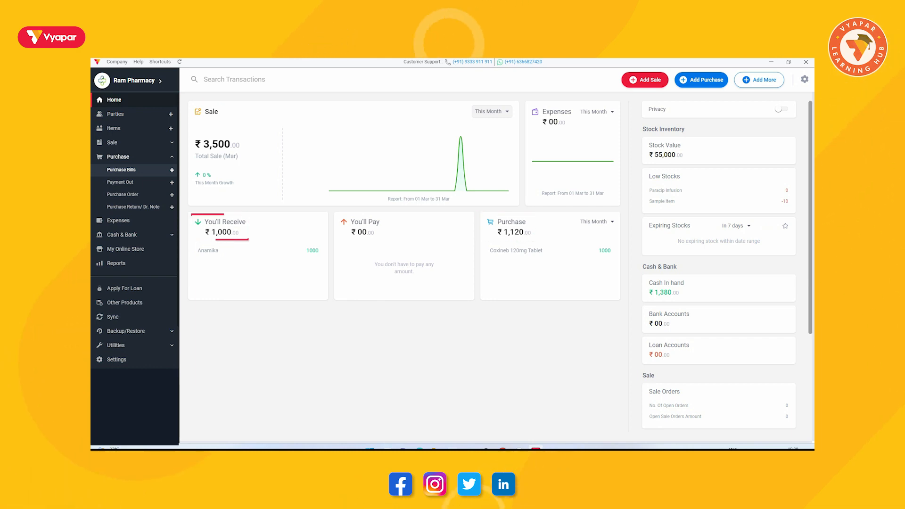
Show the time period choices for Expiring Stocks on the home dashboard
left_click(736, 225)
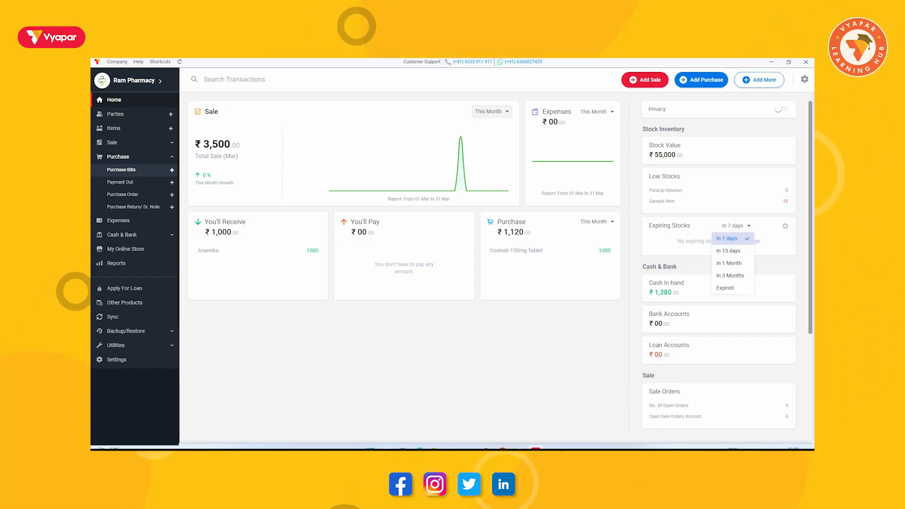